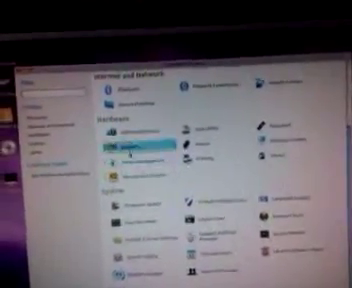
pyautogui.scroll(2, 133, 160)
pyautogui.scroll(2, 134, 152)
pyautogui.scroll(2, 135, 147)
# Launch CompizConfig Settings Manager from the Personal section of the Control Center
pyautogui.click(135, 106)
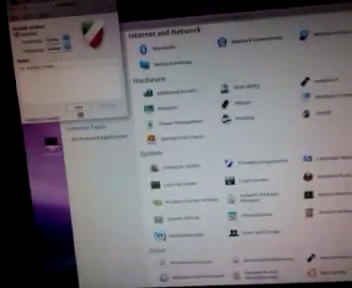
# Start a new firewall rule, cancel the rule dialog, and dismiss the firewall window
pyautogui.click(78, 106)
pyautogui.click(176, 86)
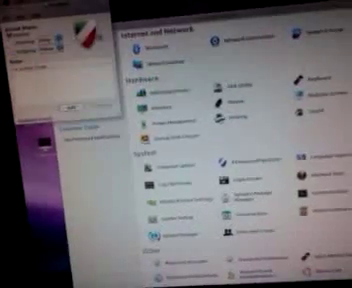
pyautogui.click(105, 108)
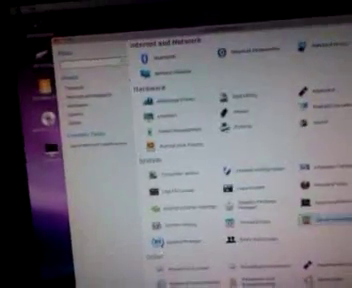